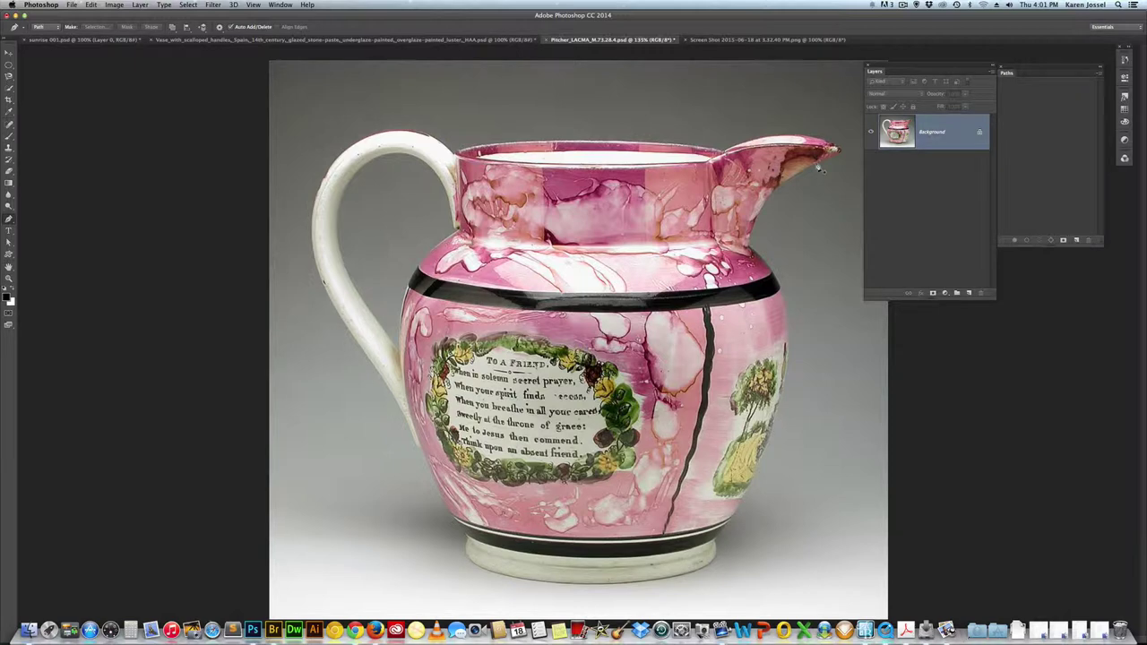
Place the first Pen anchor at the pitcher's spout tip to start a Work Path.
drag(818, 168, 842, 158)
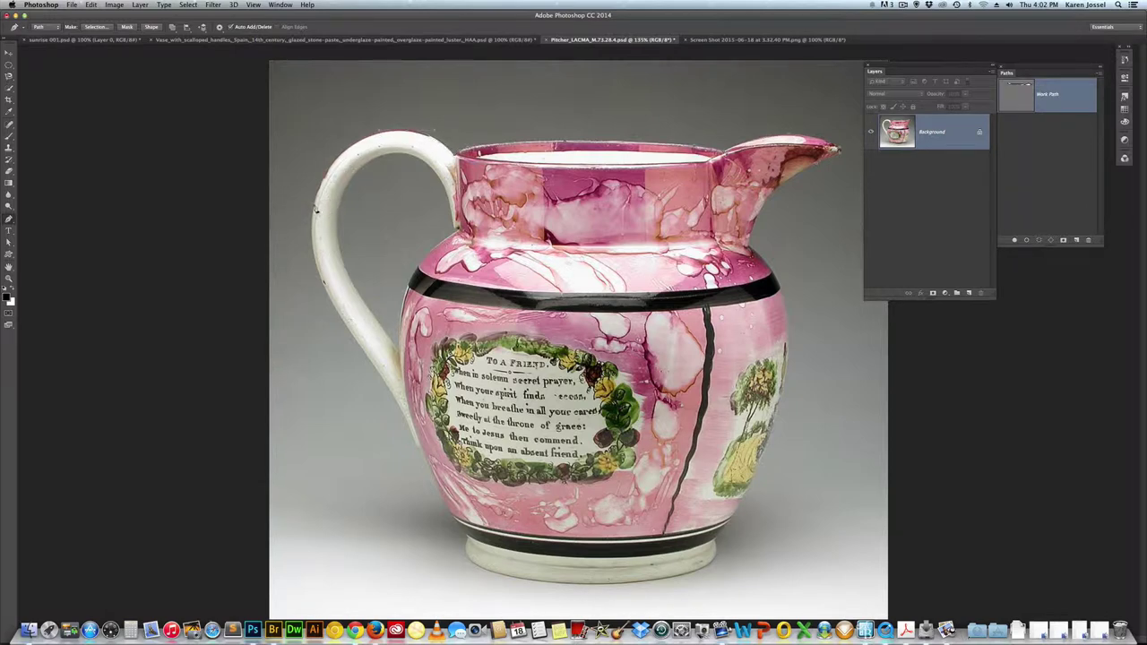
Trace the outline down the handle's outer edge and along the jug's lower left side.
drag(316, 210, 303, 265)
click(414, 453)
click(418, 451)
click(465, 535)
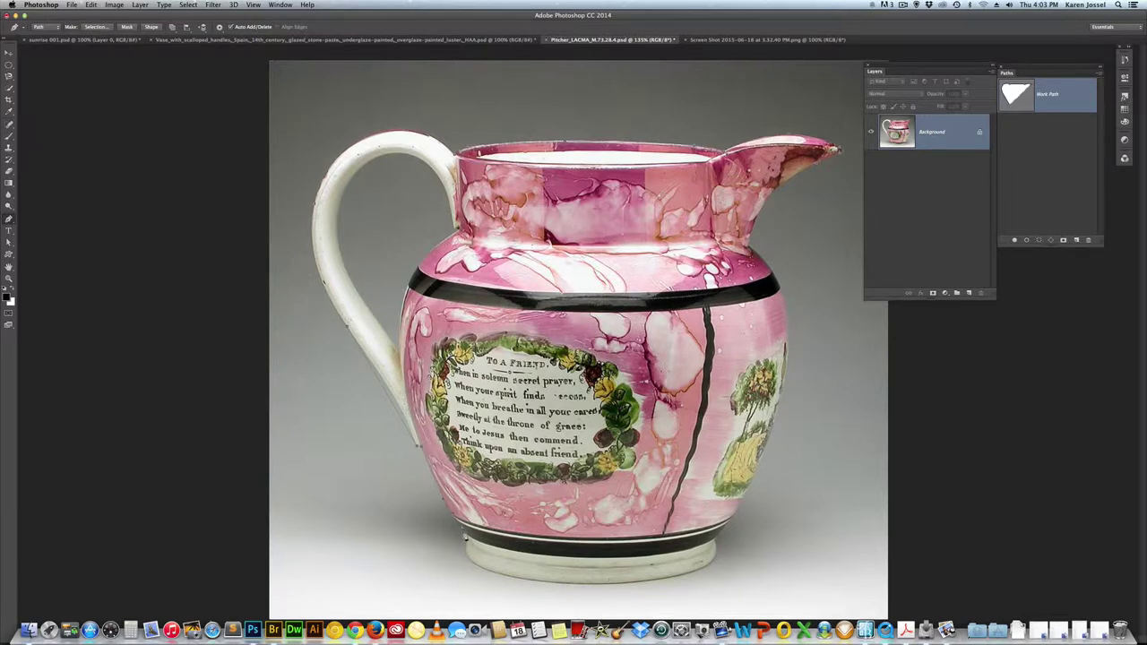
click(470, 542)
click(466, 558)
Curve the outline around the jug's base and continue across it.
drag(527, 584, 569, 587)
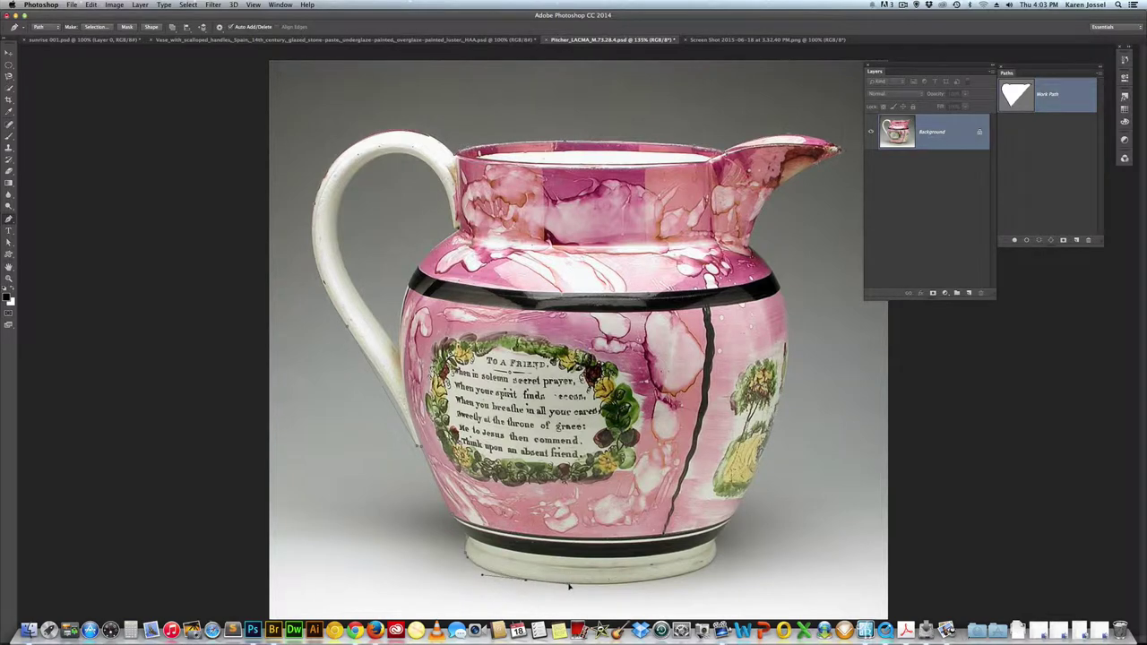
click(671, 583)
click(694, 577)
click(731, 530)
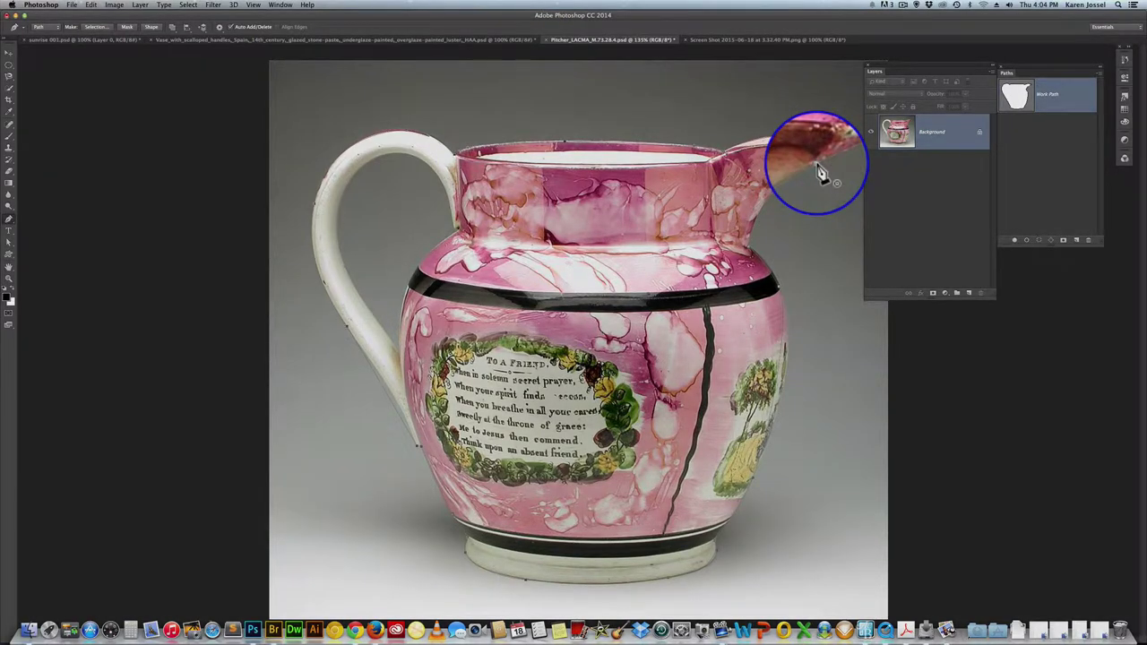
Close the path on the spout-tip anchor and add one extra anchor on the right edge.
click(821, 173)
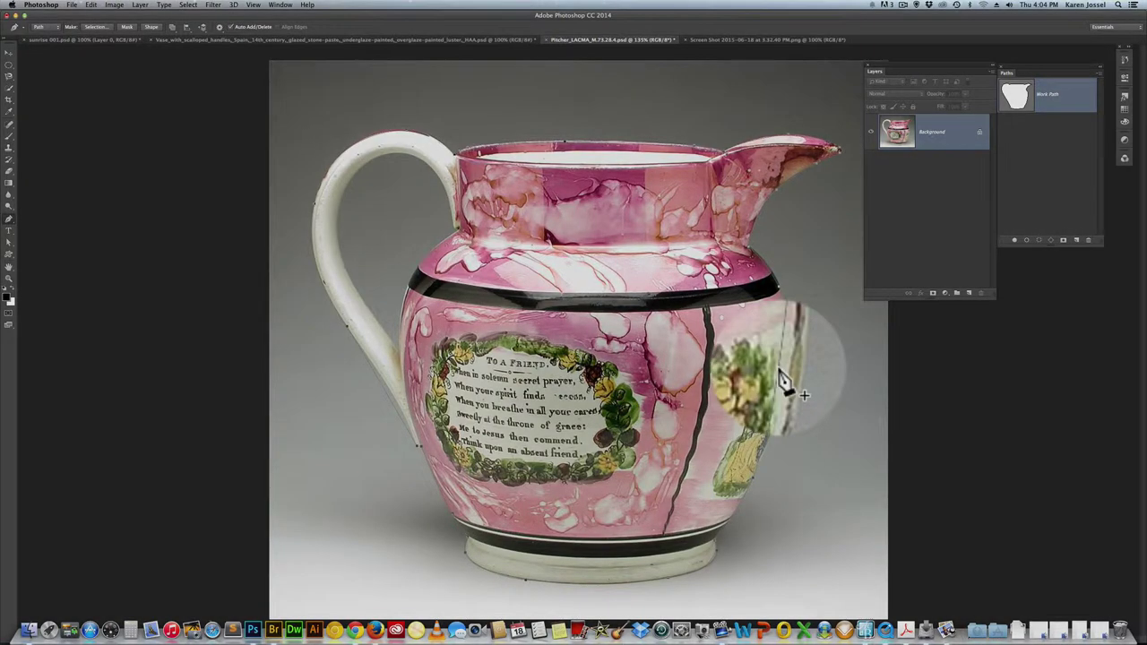
click(779, 372)
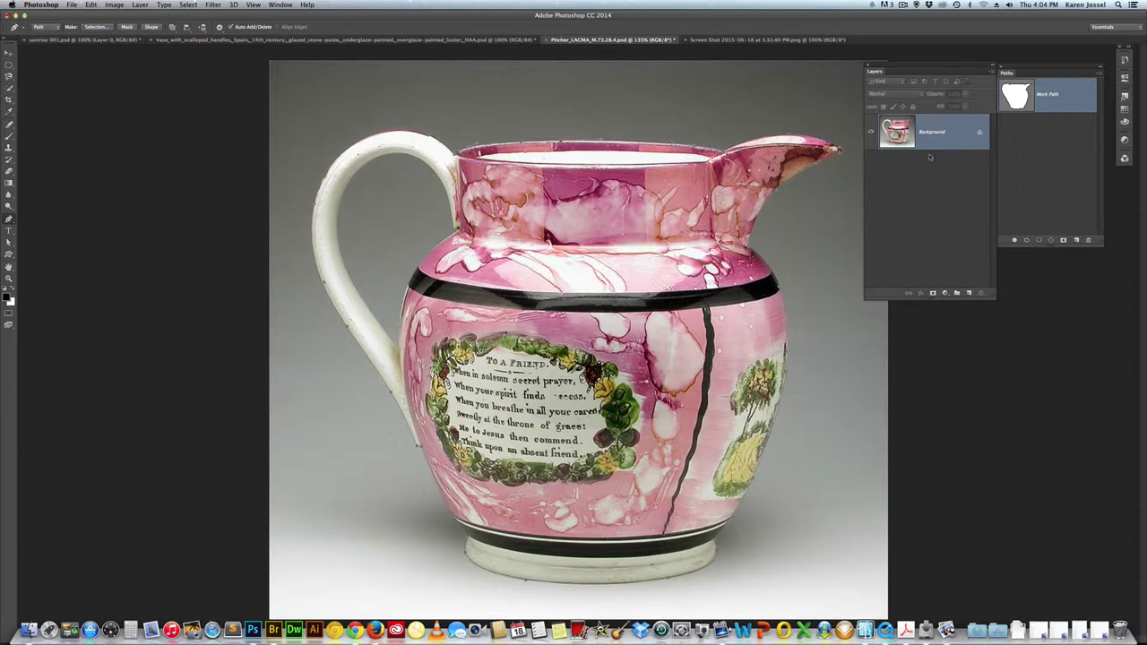
Save the Work Path in the Paths panel as 'pitcher LACMA'.
double_click(1054, 94)
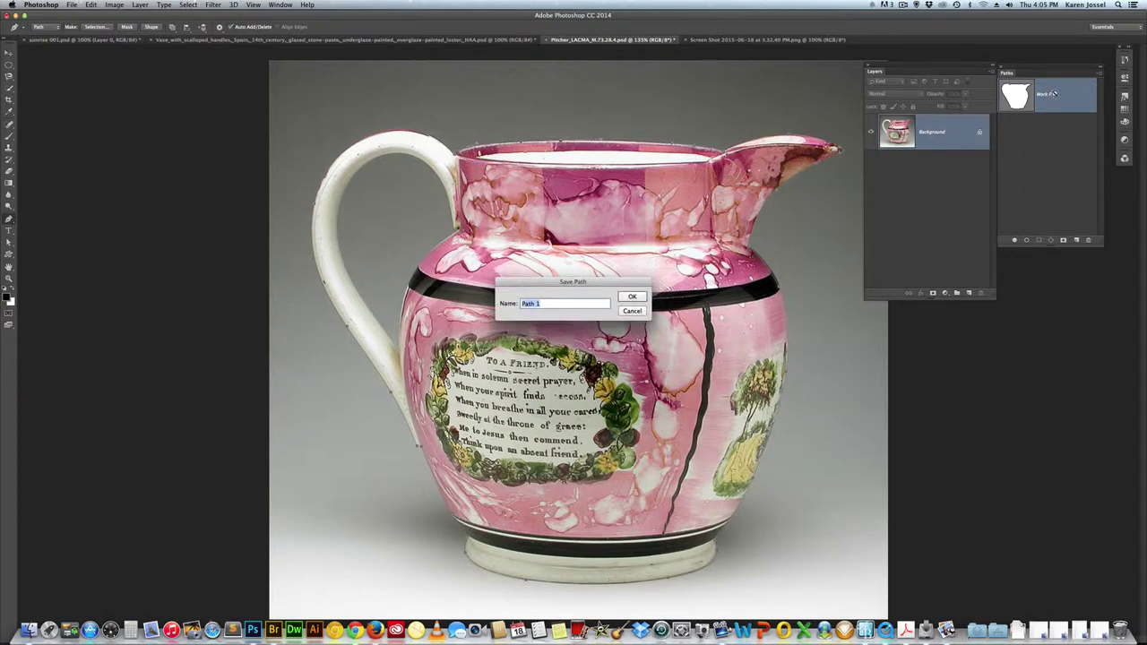
text(pitcher i)
key(BackSpace)
text(LAC)
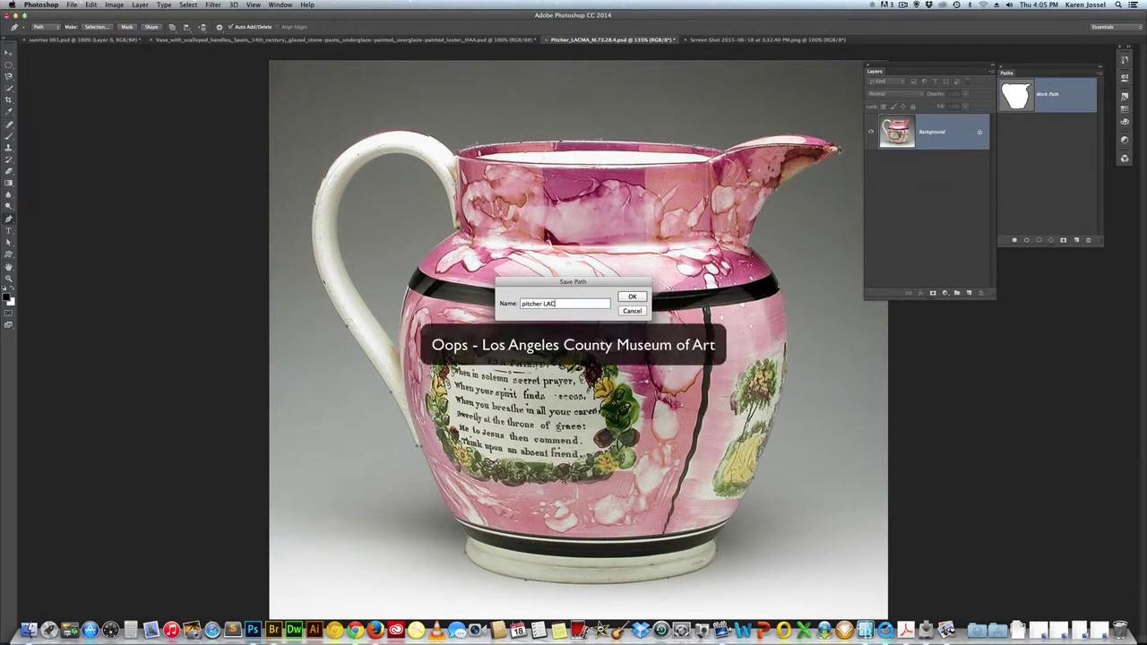
text(MA)
key(Return)
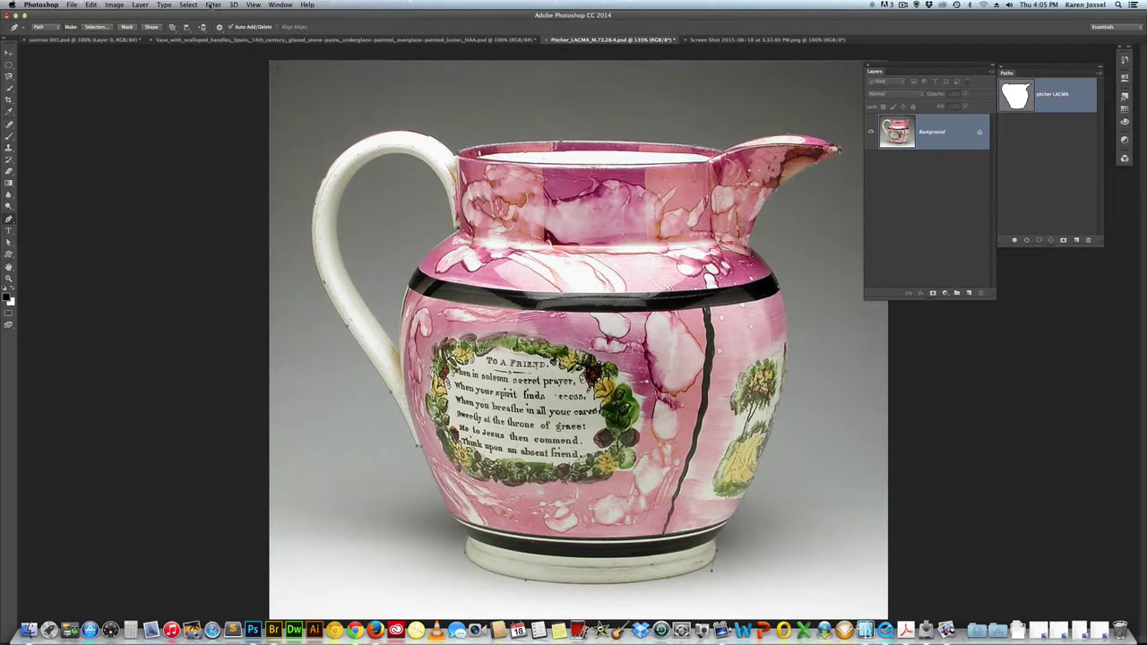
Set Path Operations to Exclude Overlapping Shapes and place a curved anchor beside the handle.
click(174, 28)
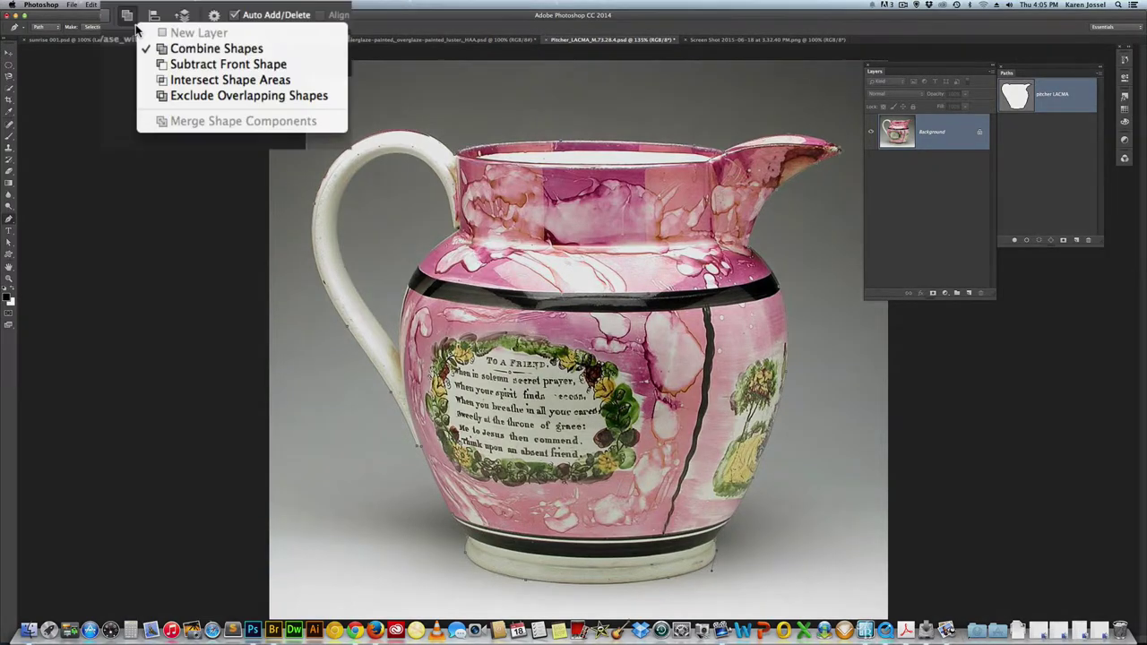
click(171, 95)
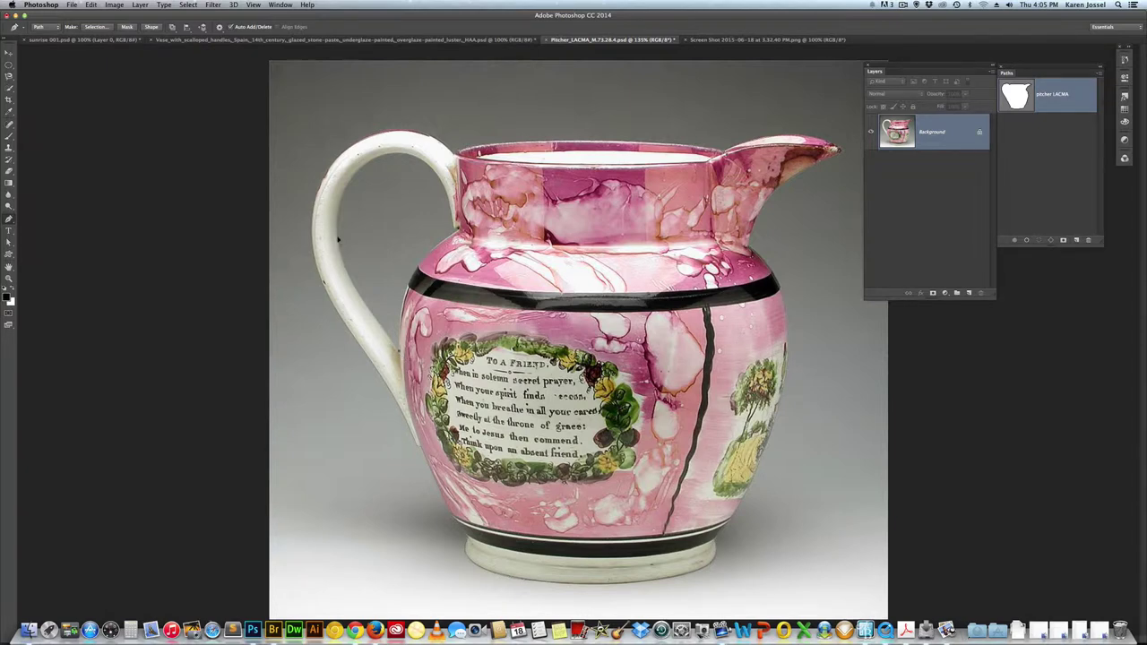
drag(337, 240, 339, 215)
Trace the handle opening along the jug's left shoulder and up to the handle top.
click(454, 231)
drag(457, 237, 461, 237)
click(404, 310)
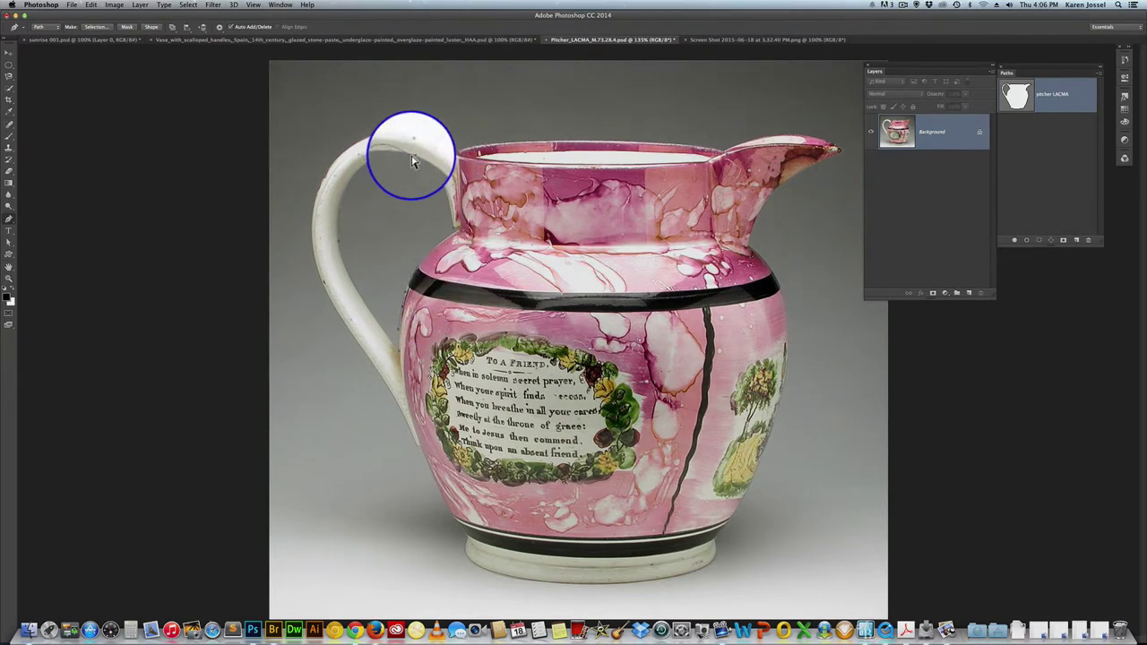
drag(413, 161, 415, 159)
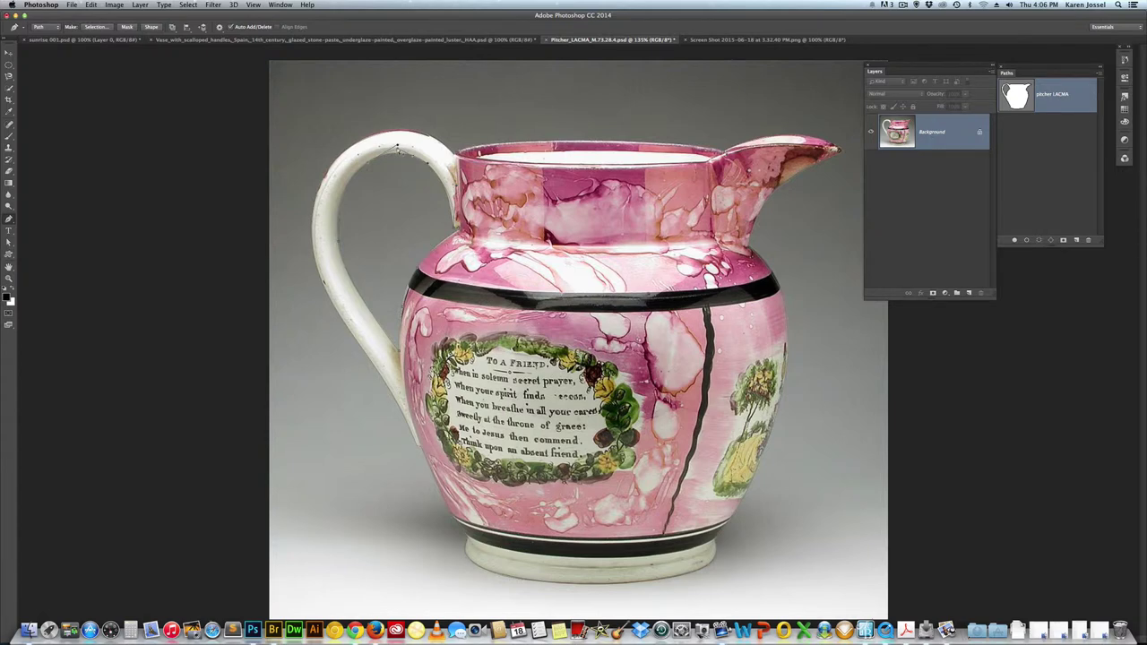
mouse_move(397, 146)
mouse_down()
mouse_move(397, 159)
mouse_move(399, 150)
mouse_up()
Select the whole pitcher path and define it as the custom shape 'pitcher LACMA'.
click(9, 242)
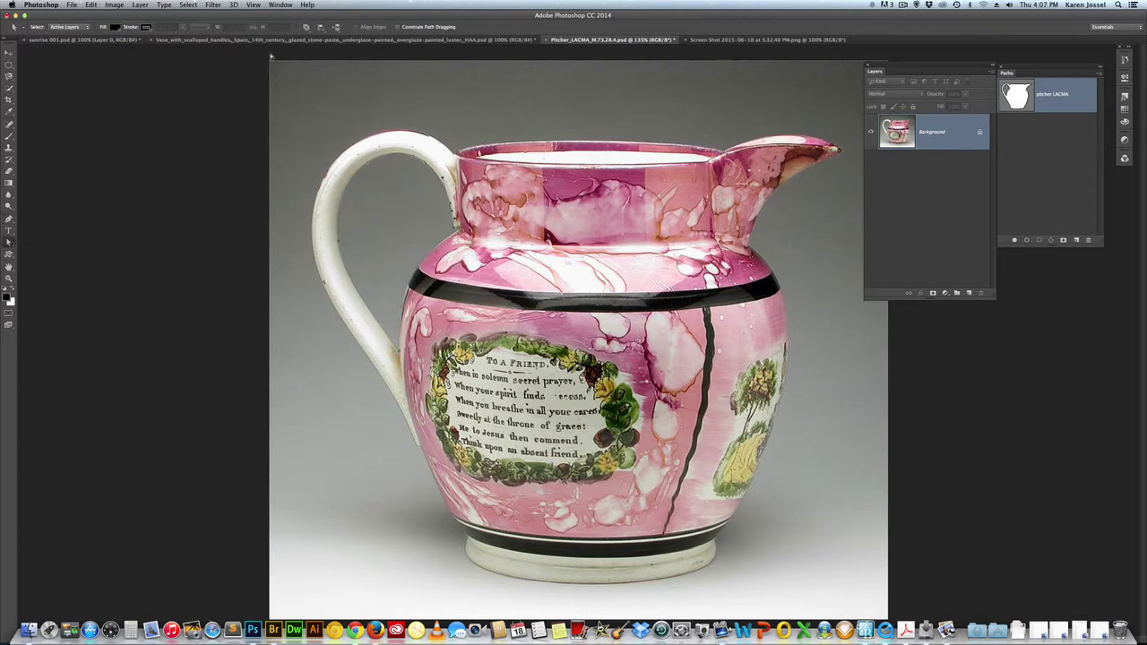
drag(267, 65, 829, 621)
click(140, 5)
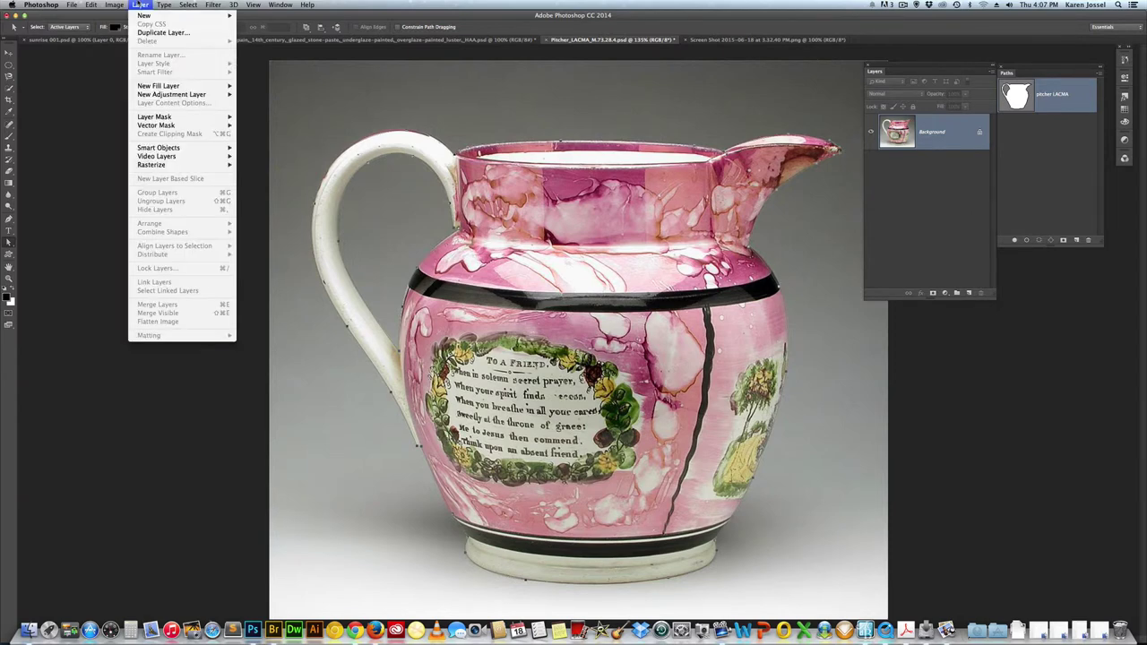
mouse_move(92, 5)
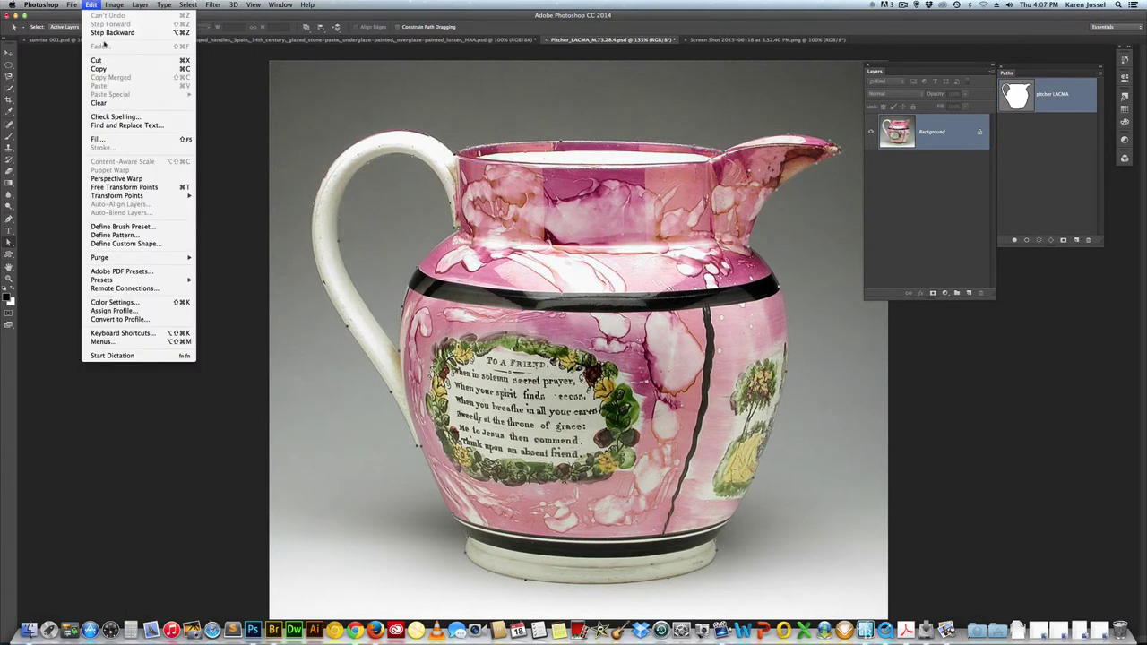
click(160, 244)
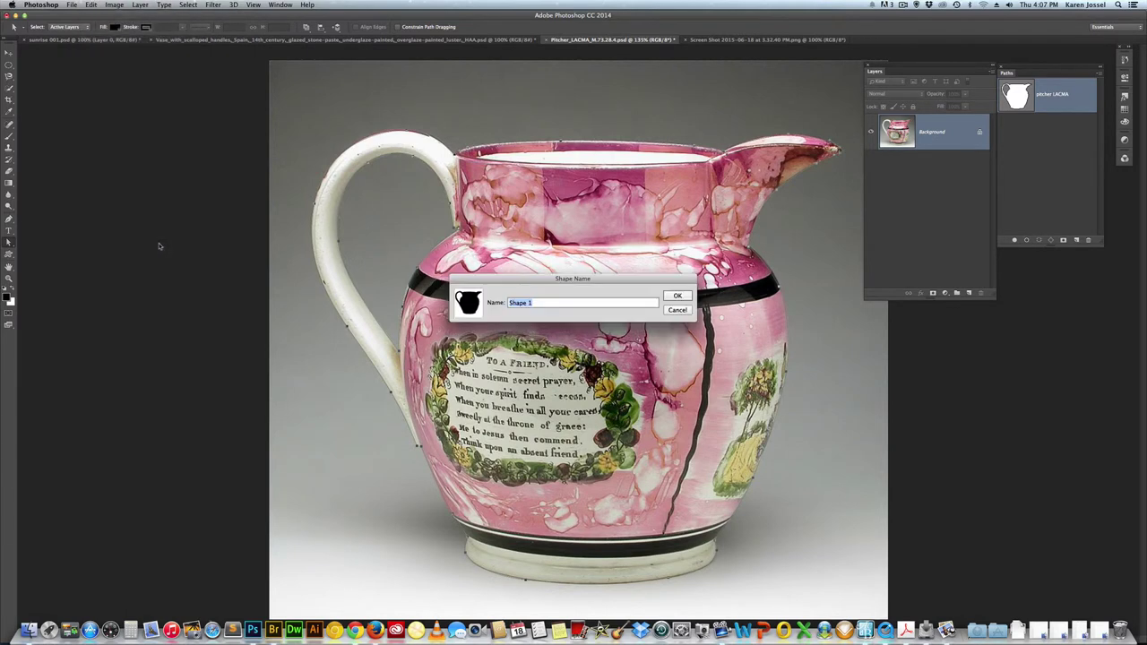
text(pitcher LACMA)
key(Return)
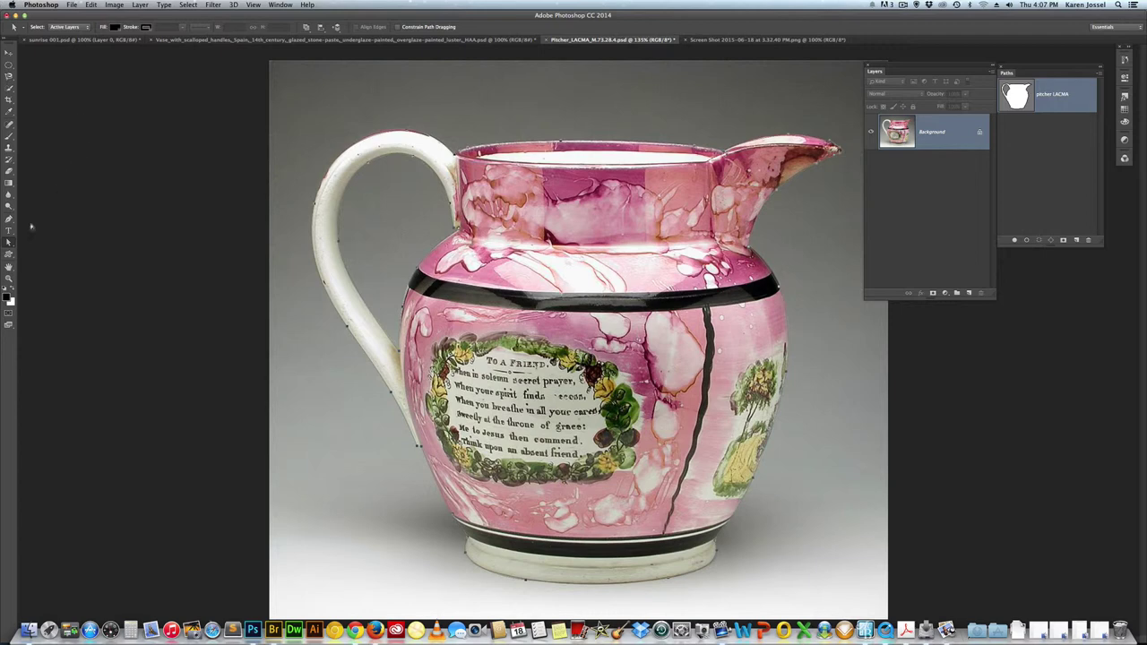
click(12, 258)
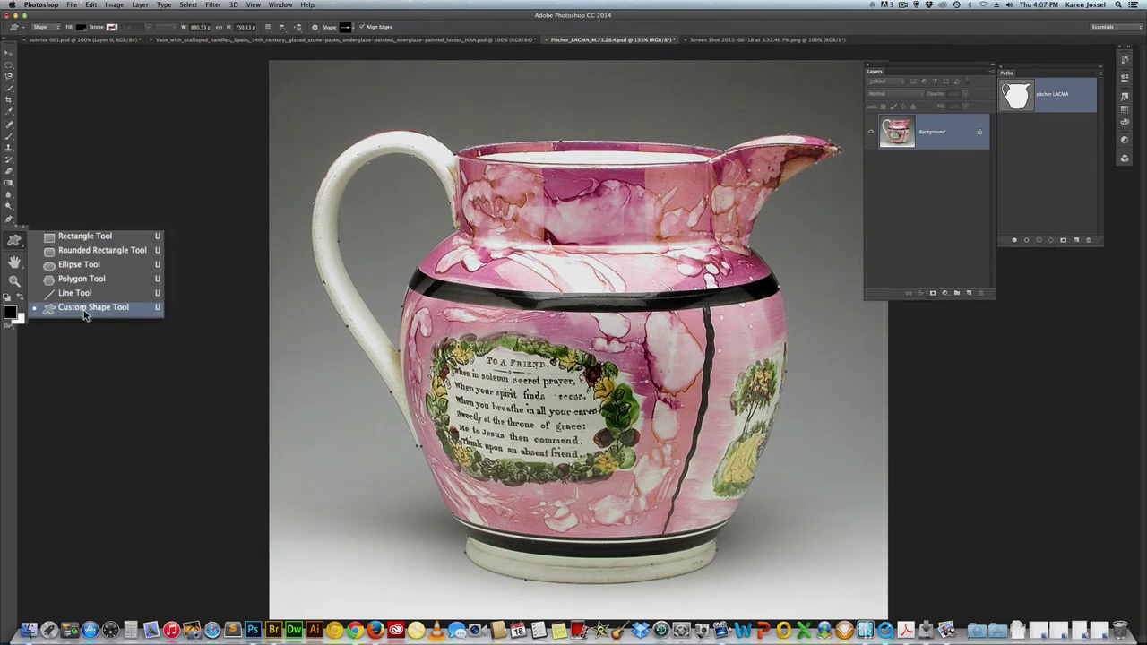
Switch to the Custom Shape Tool and open the Shape picker showing the pitcher shape.
click(85, 310)
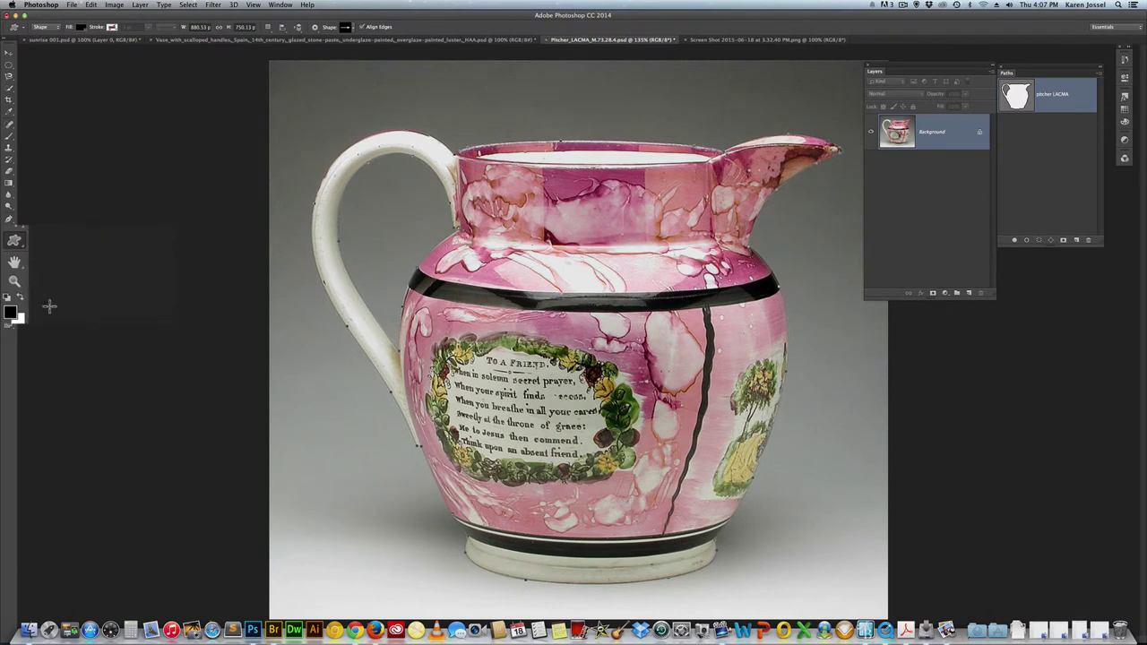
right_click(9, 254)
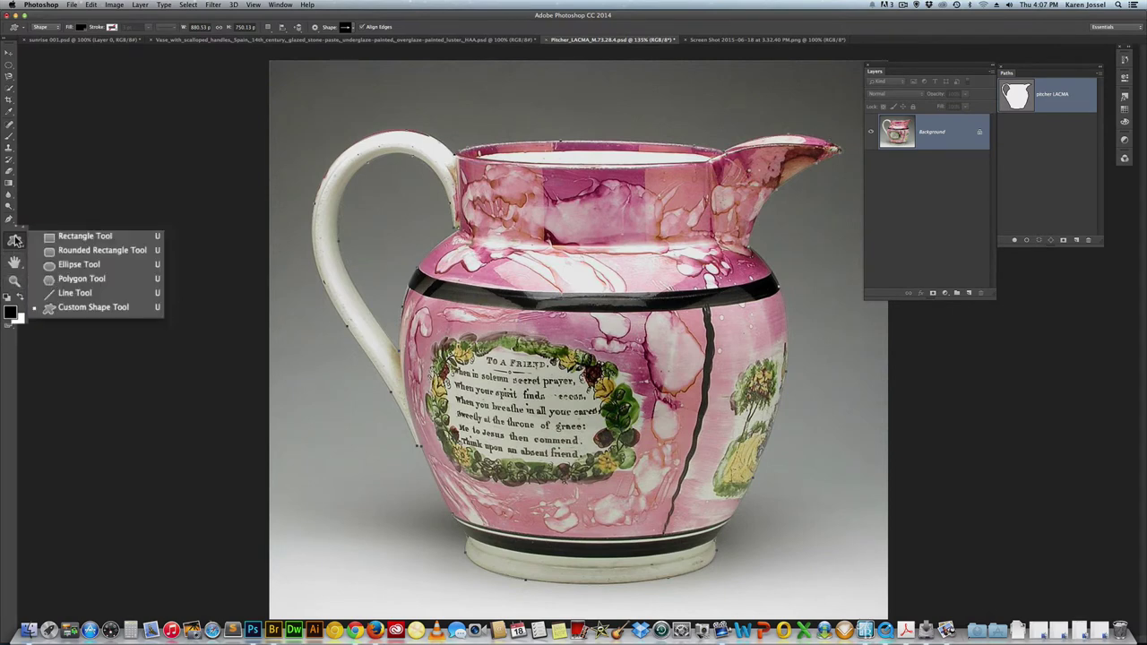
click(45, 251)
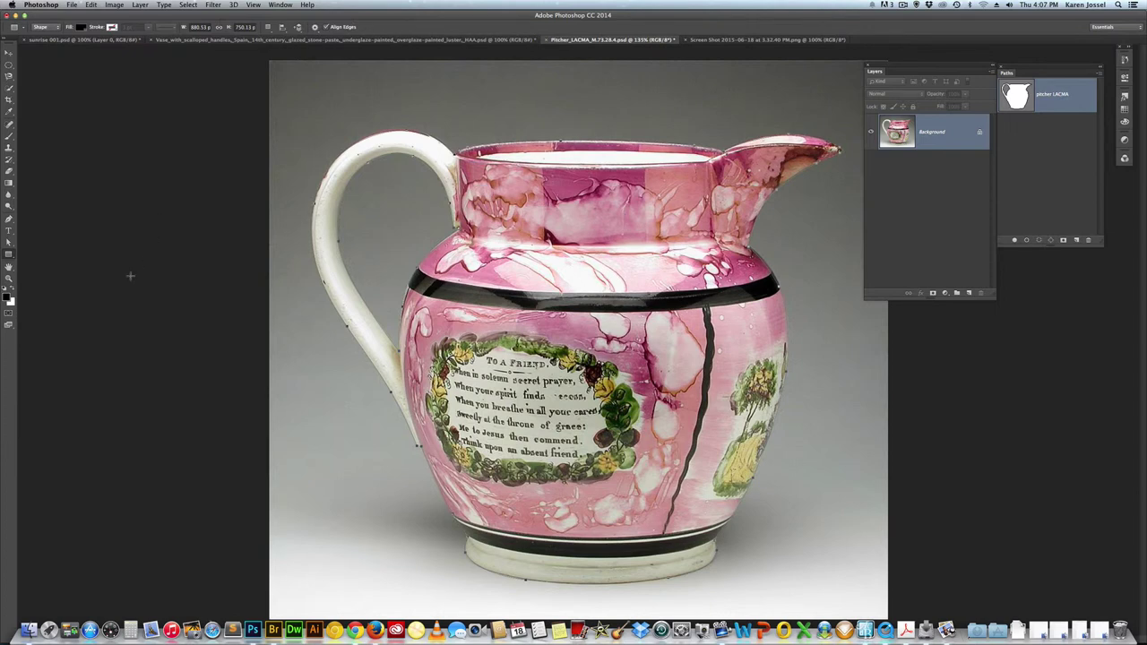
click(10, 257)
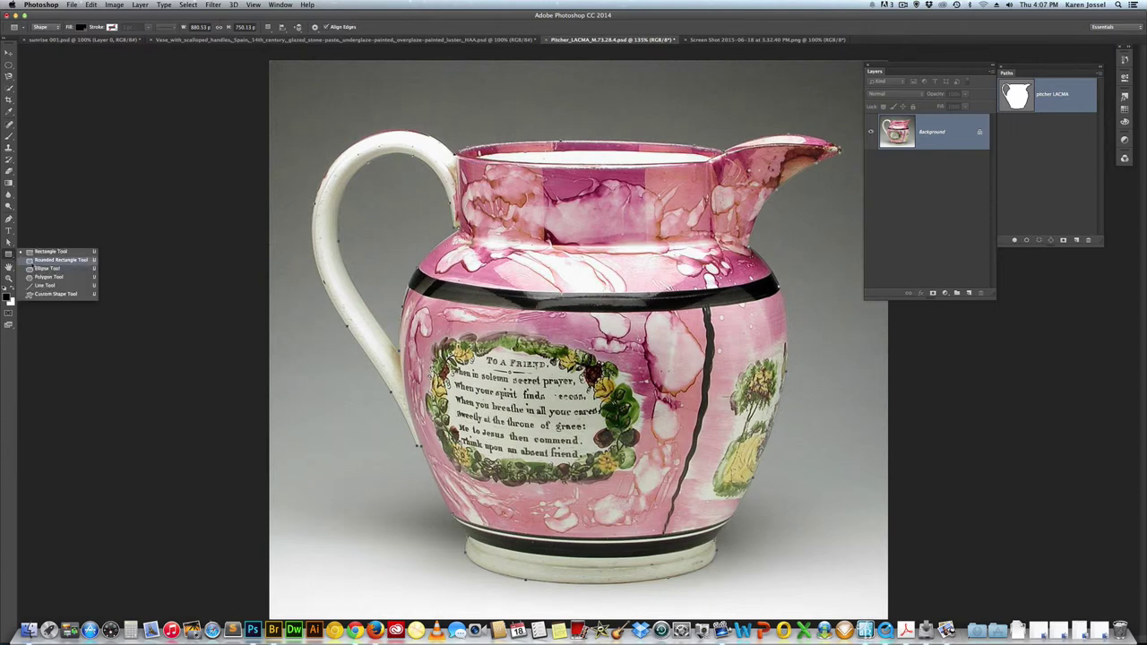
click(56, 294)
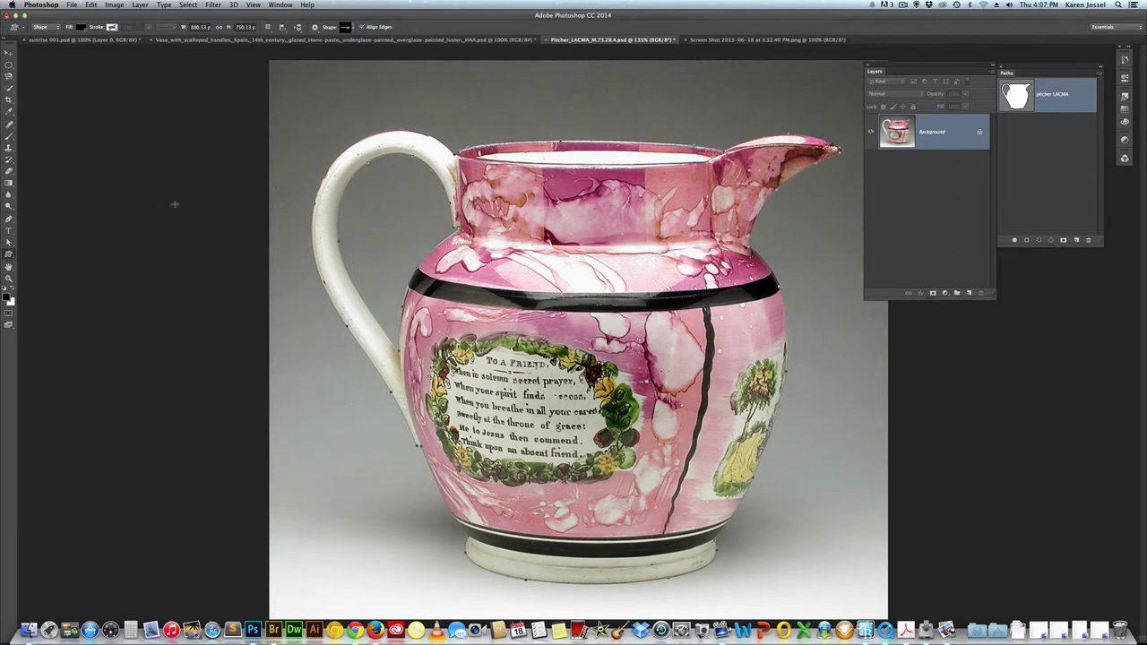
click(351, 27)
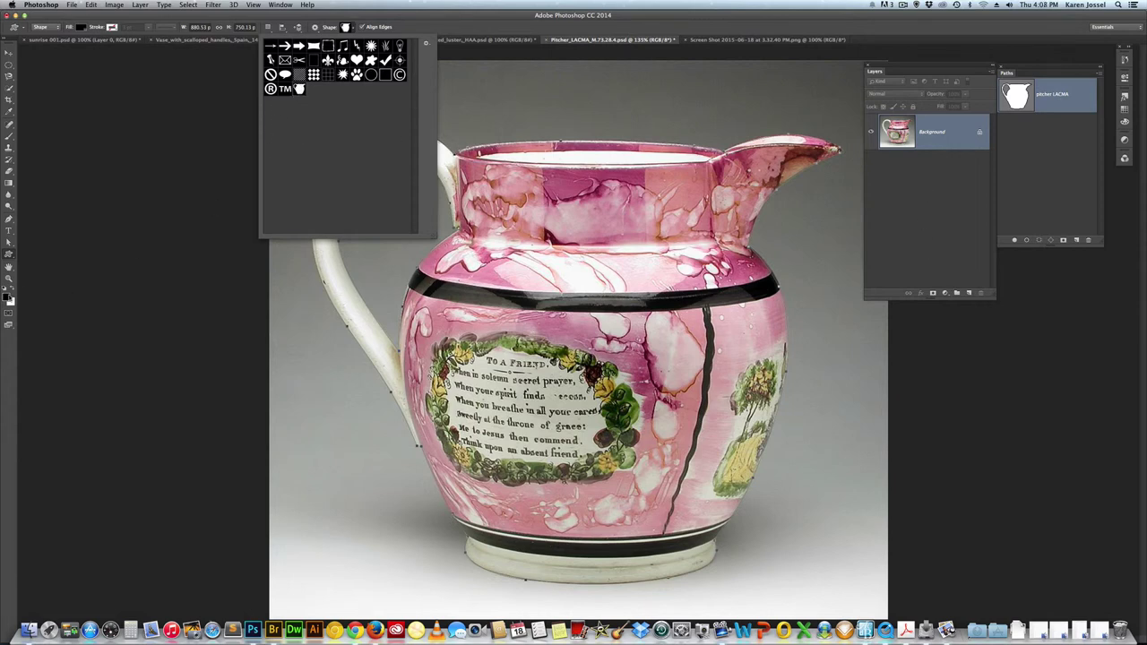
Set the foreground colour to red.
click(10, 298)
click(384, 59)
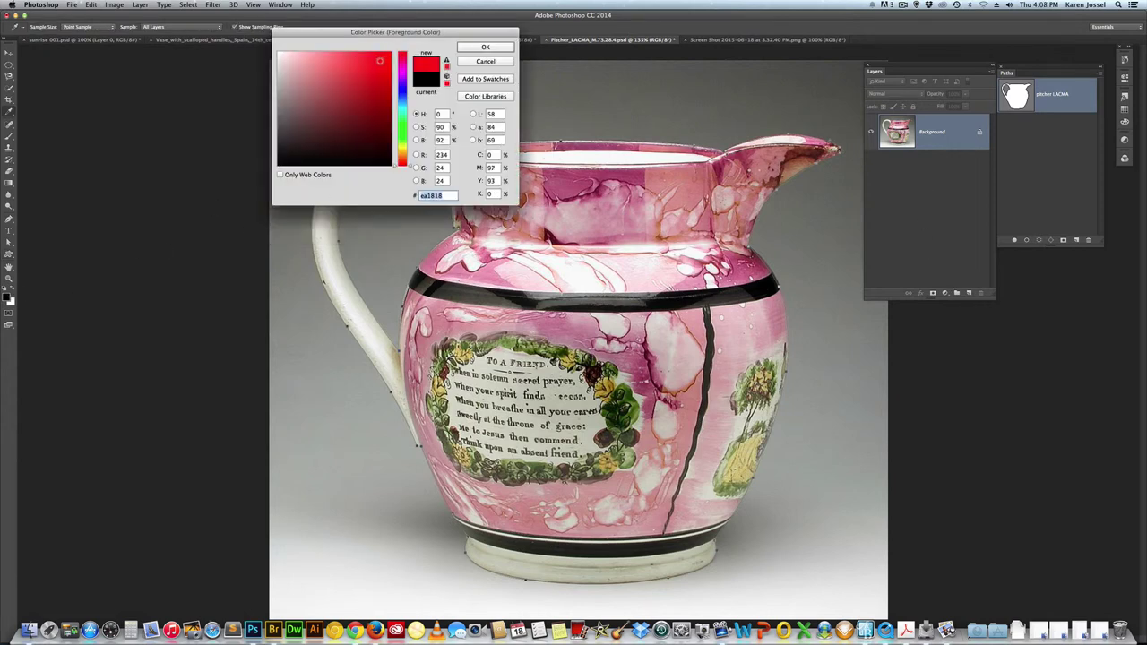
click(485, 47)
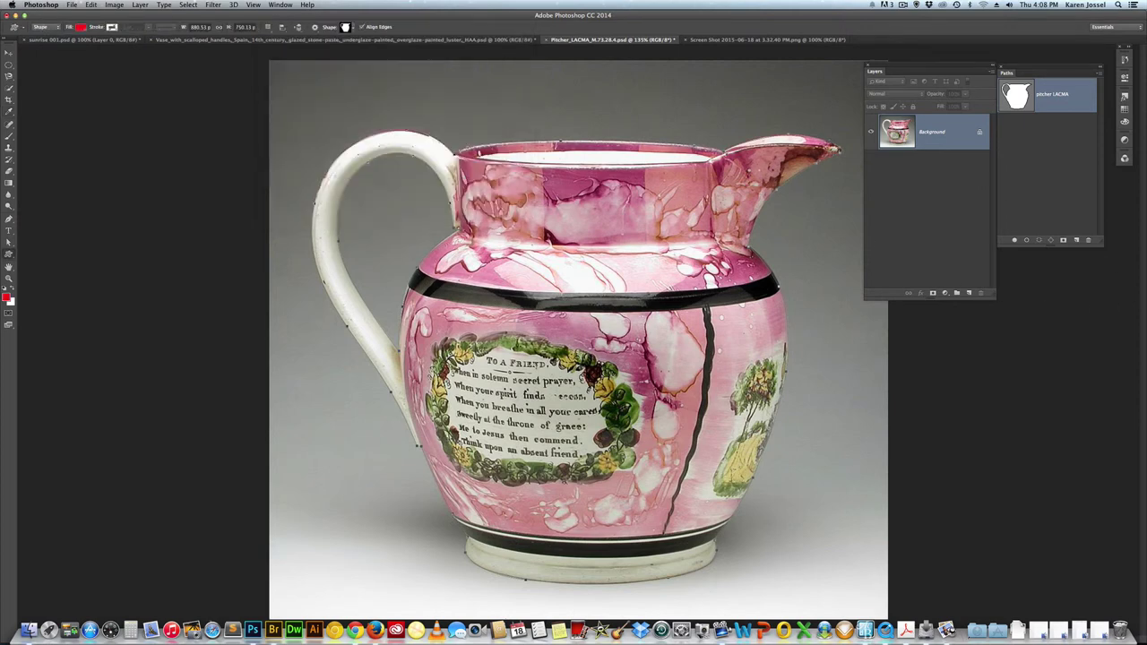
Draw a 78 × 70 px pitcher shape near the top-left as a Shape layer.
drag(366, 70, 408, 110)
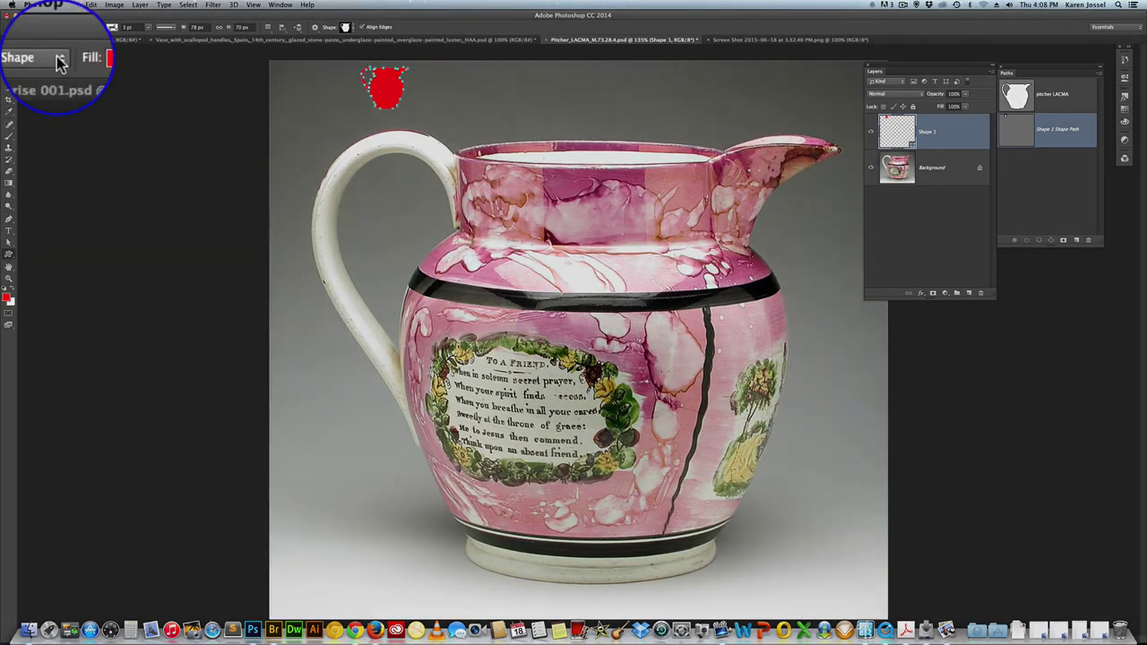
click(56, 56)
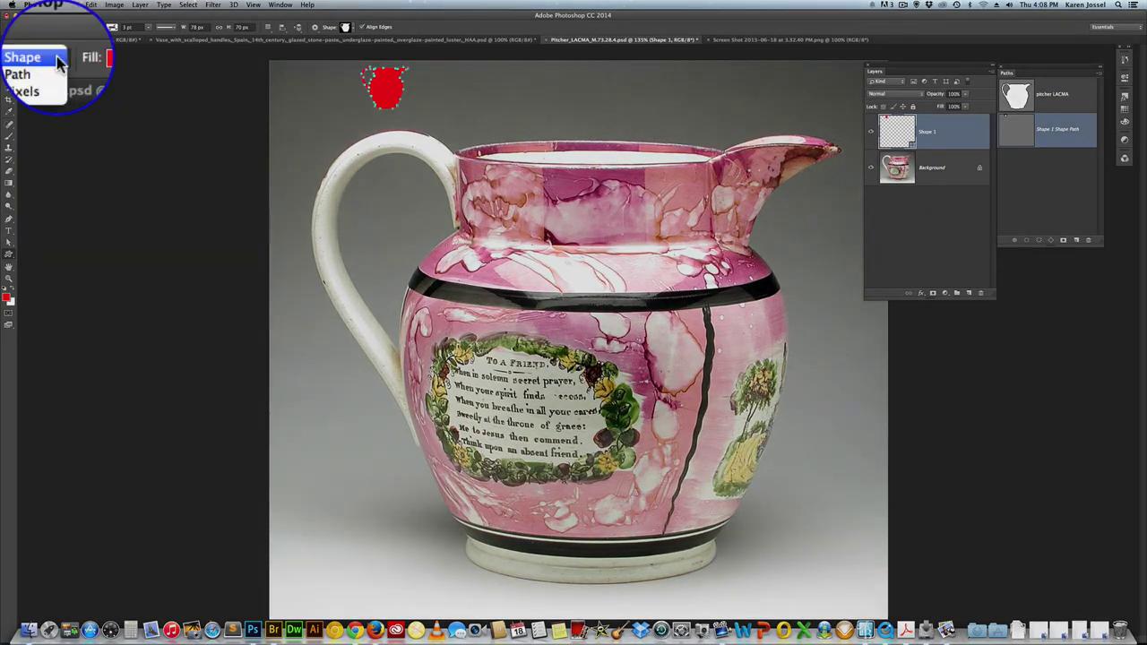
click(56, 58)
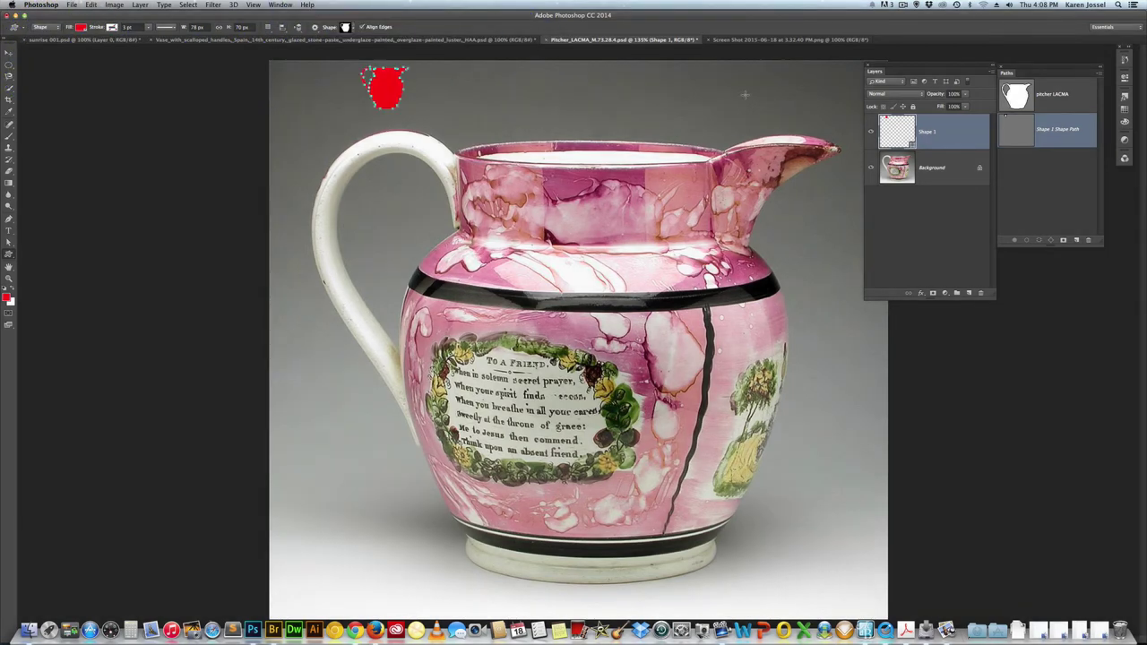
Recolour the Shape 1 pitcher from red to teal (#1beaca).
double_click(910, 141)
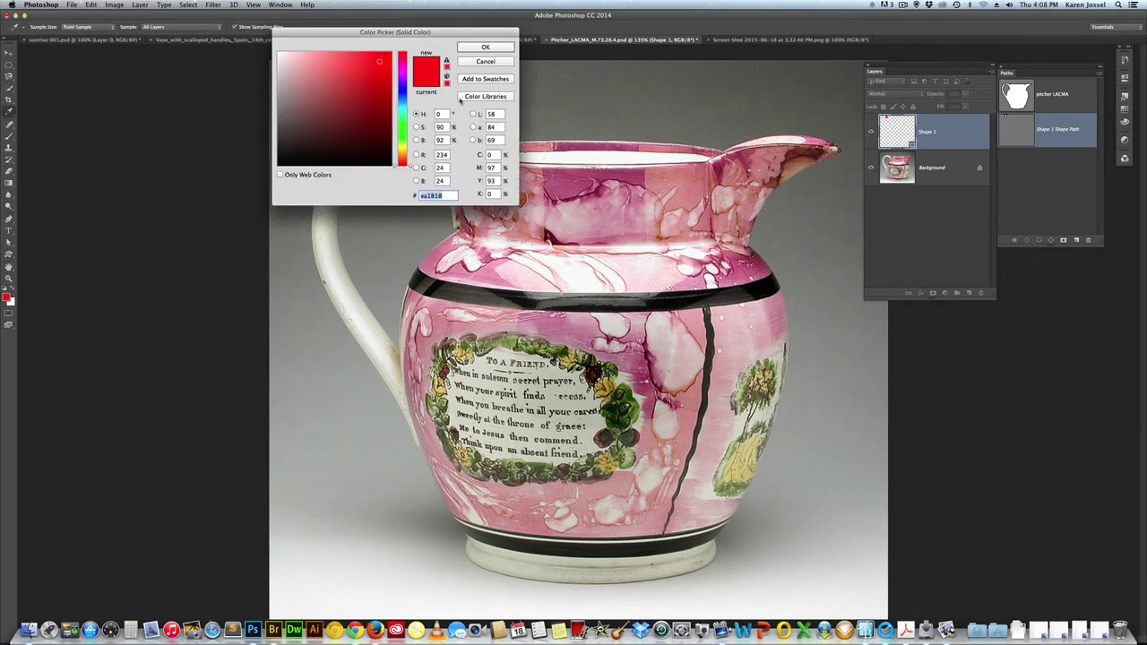
drag(403, 32, 166, 182)
click(165, 227)
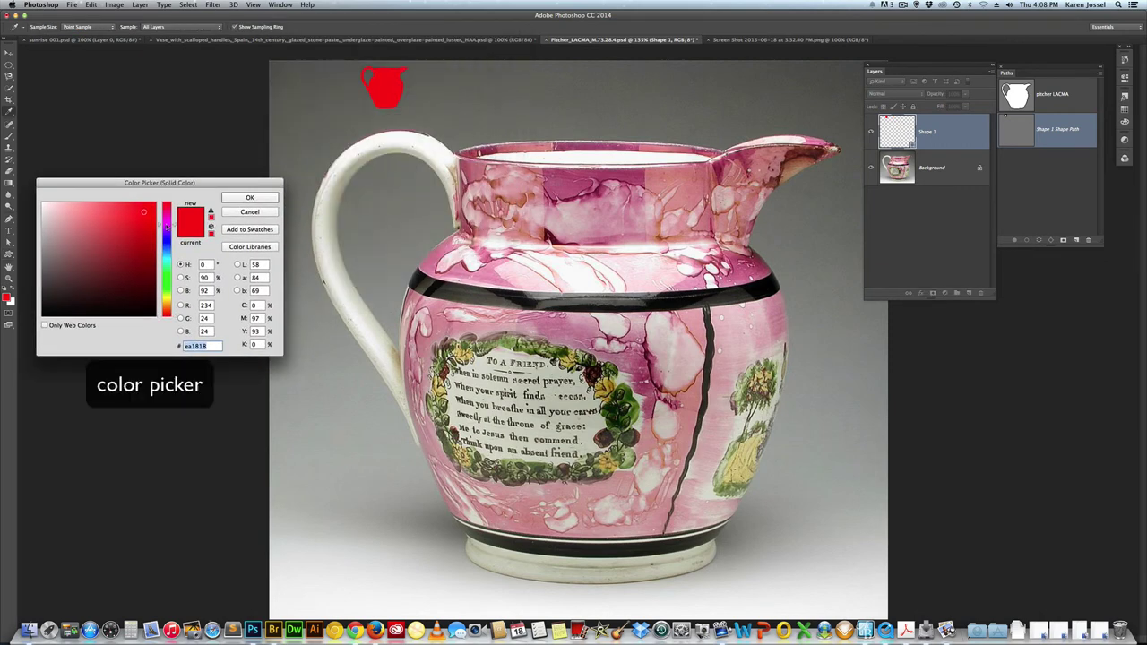
click(168, 263)
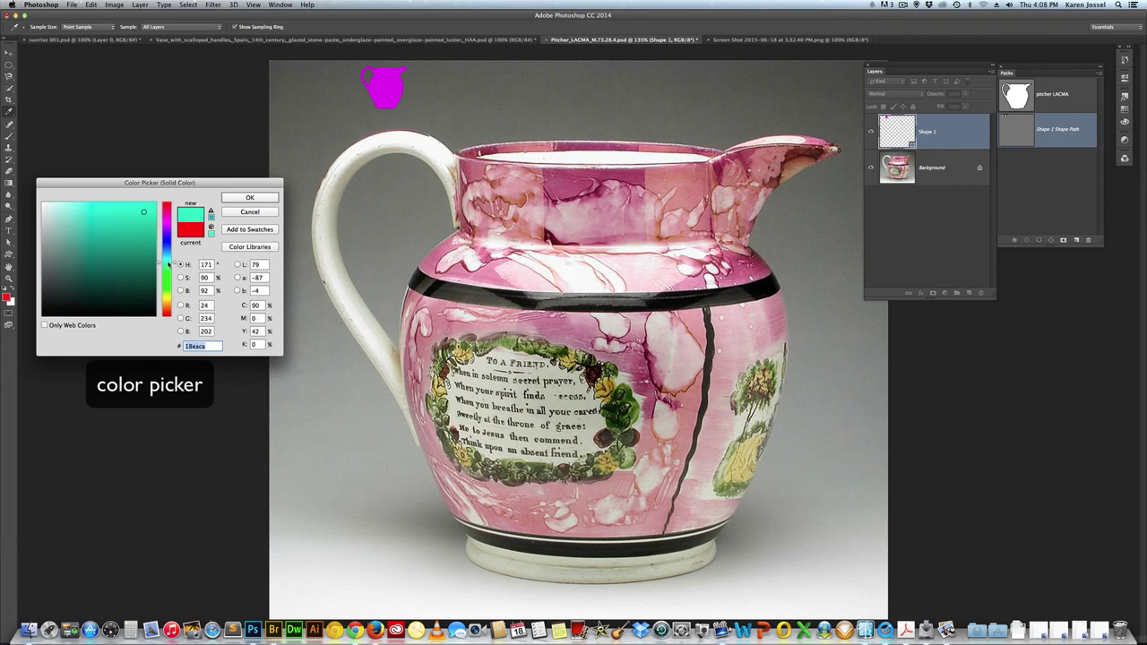
click(242, 198)
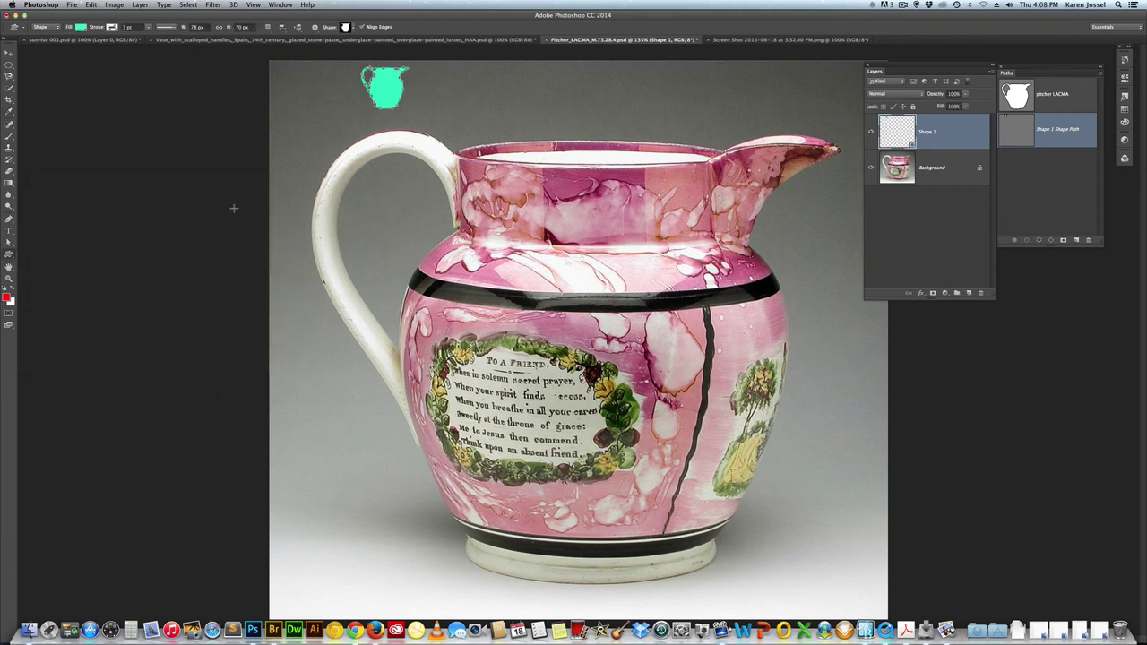